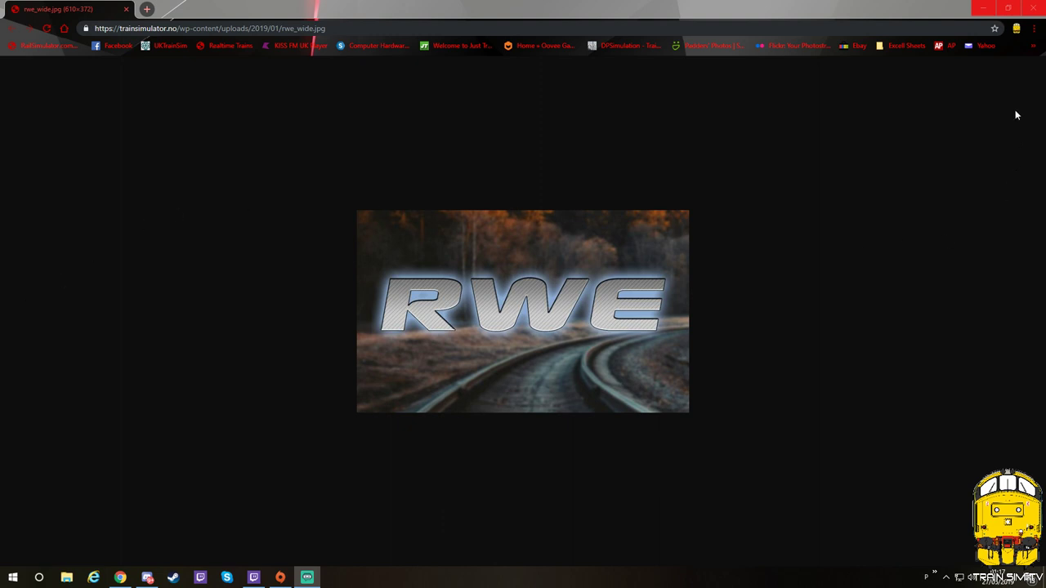
- Open the RW Enhancer zip in 7-Zip and run RWEnhancer_1.08b_Install.exe from its RWEnhancer_Install folder
left_click(1034, 8)
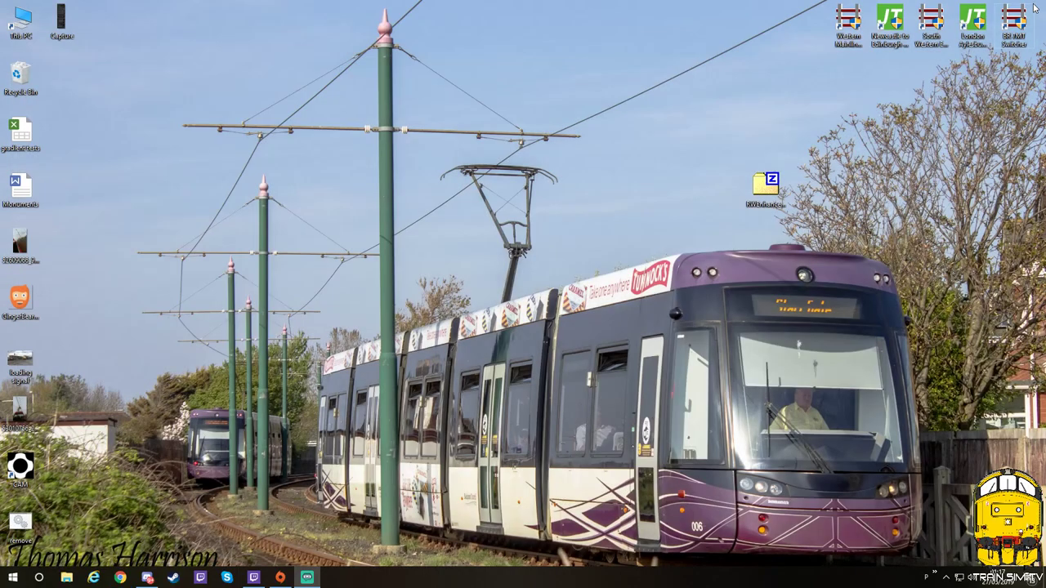
double_click(763, 190)
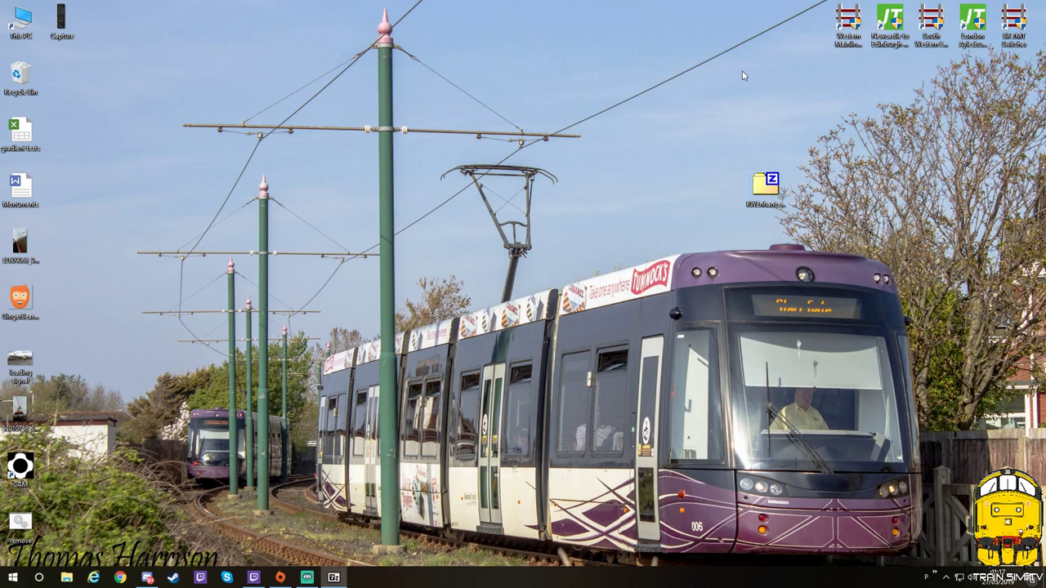
left_click_drag(730, 82, 579, 74)
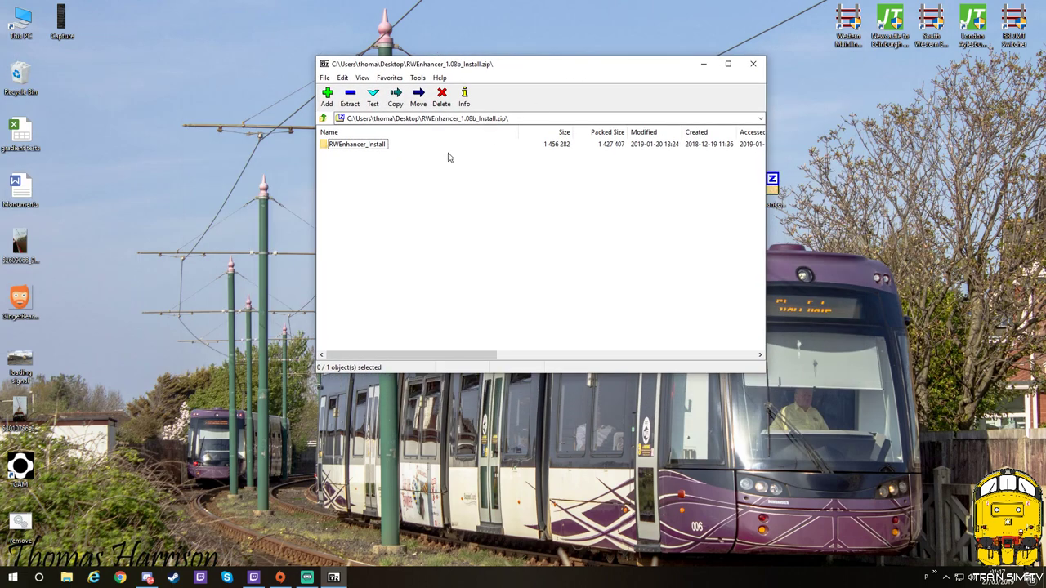
double_click(358, 147)
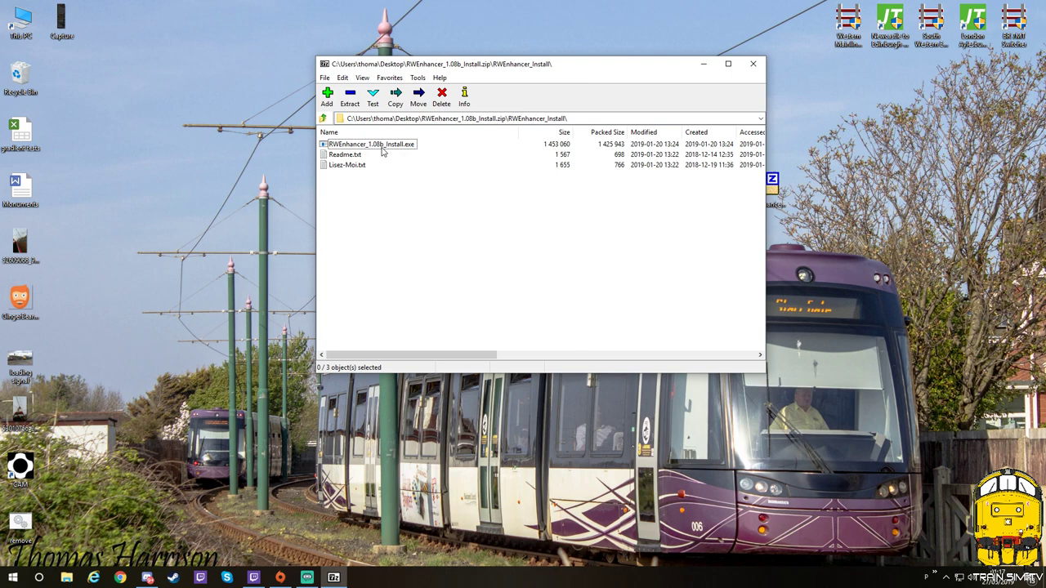
left_click_drag(652, 68, 576, 62)
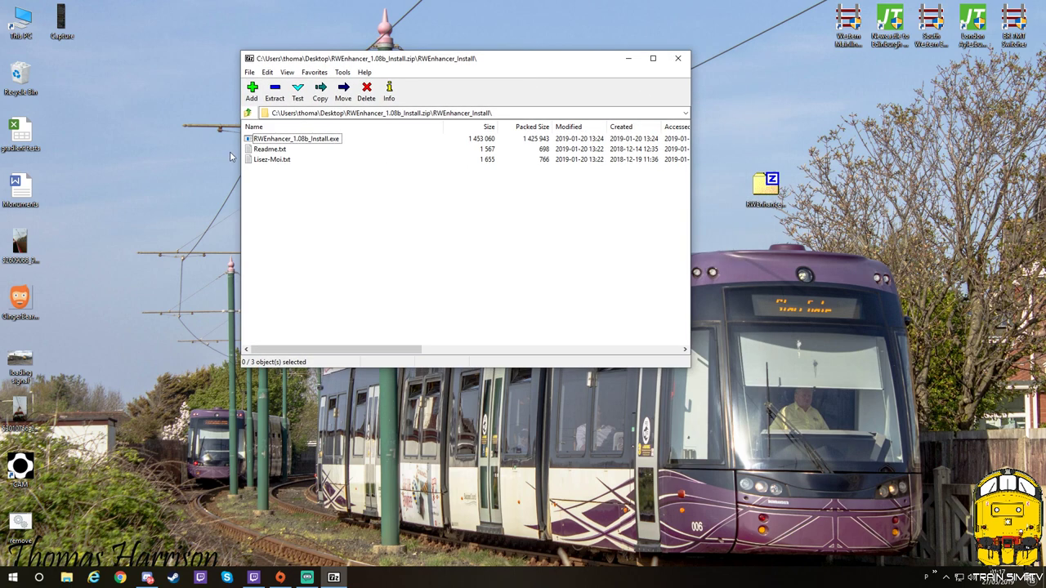
double_click(286, 139)
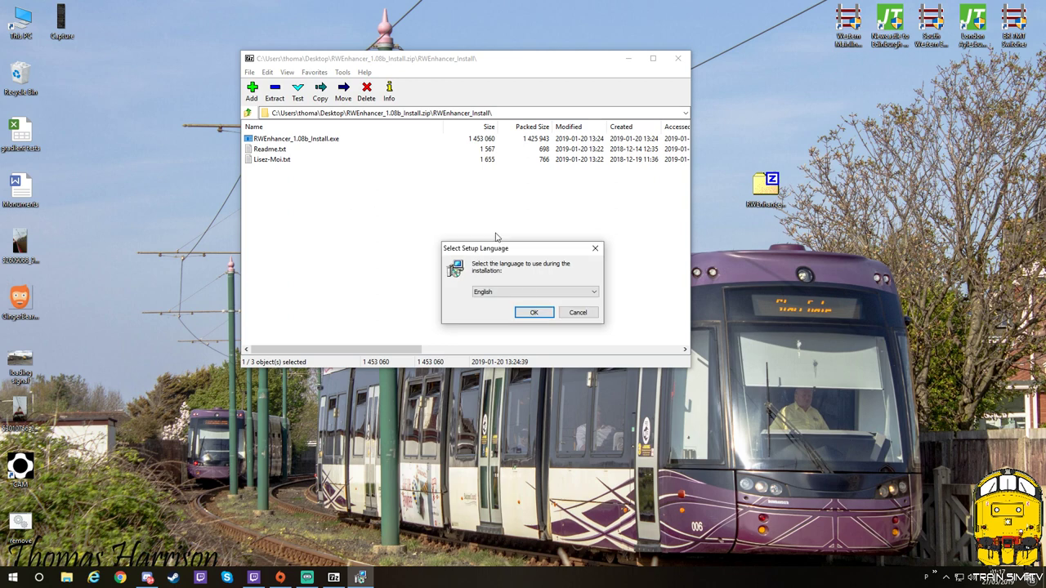
- Accept English as the setup language and move past the welcome and Information pages
left_click(533, 312)
left_click(584, 375)
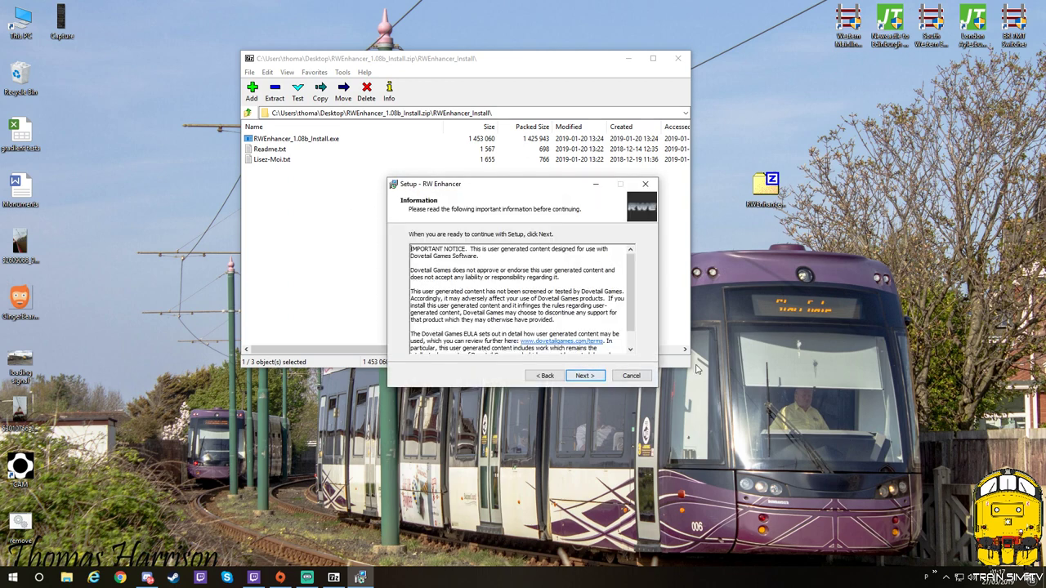
left_click(584, 375)
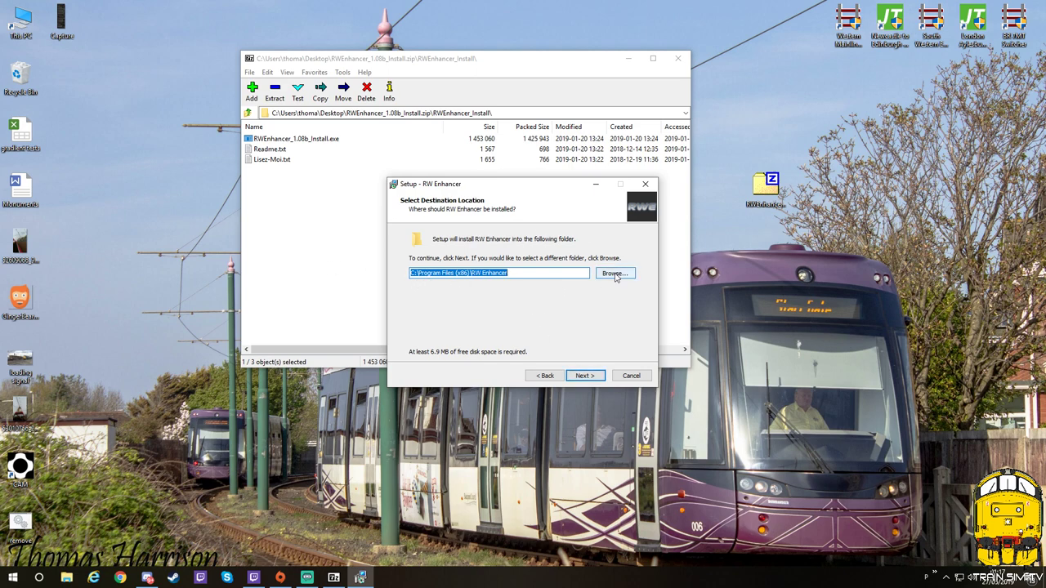
- Browse the available folders, then cancel to keep C:\Program Files (x86)\RW Enhancer as destination
left_click(614, 273)
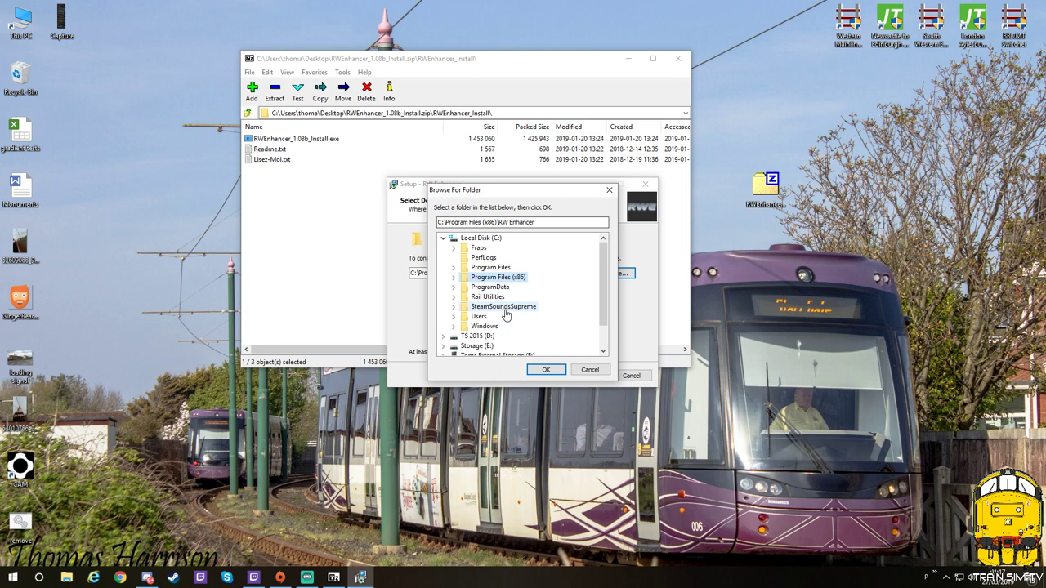
scroll(568, 320, "down", 1)
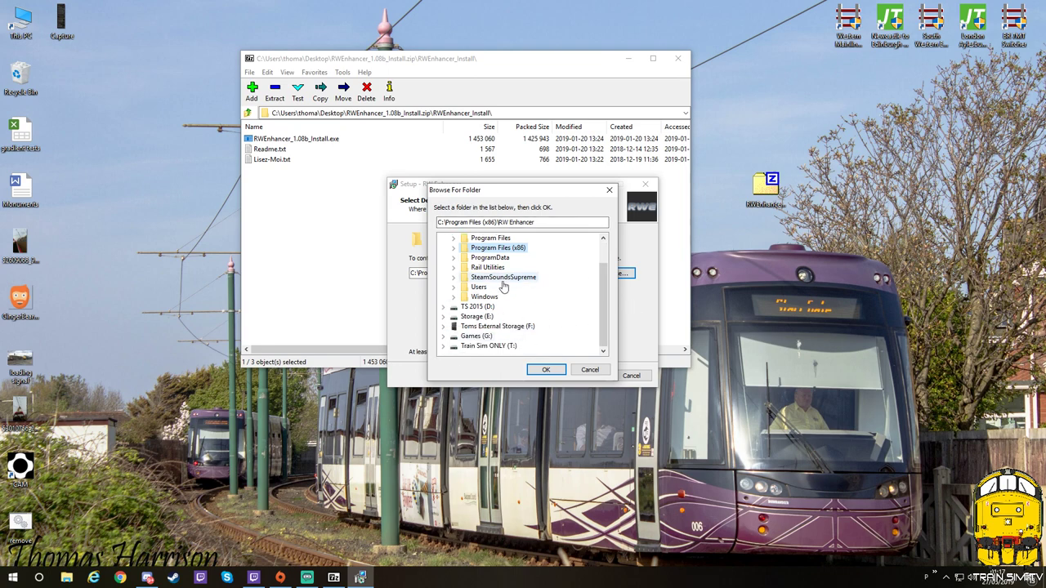
left_click(444, 347)
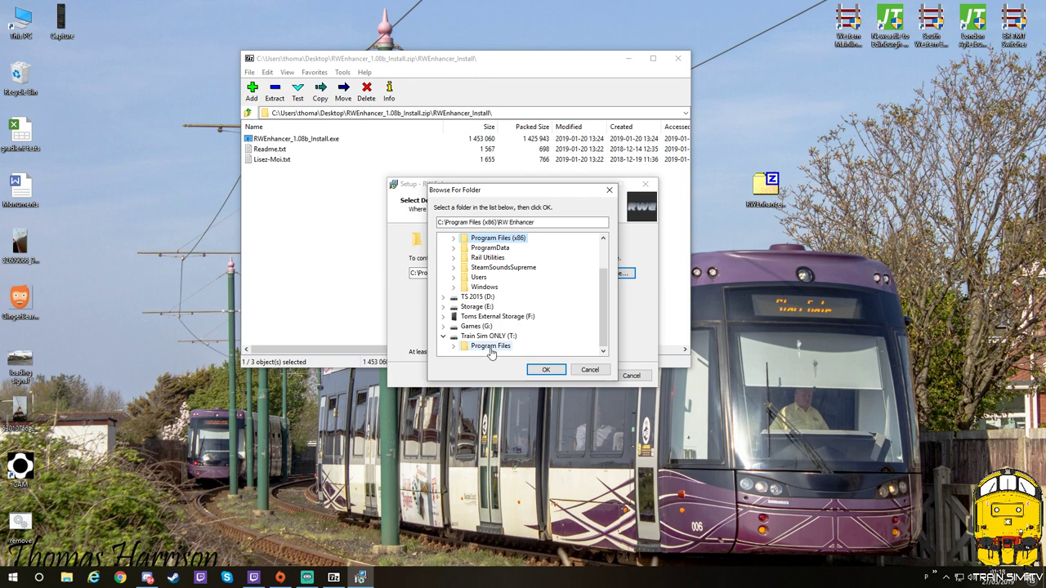
left_click(443, 336)
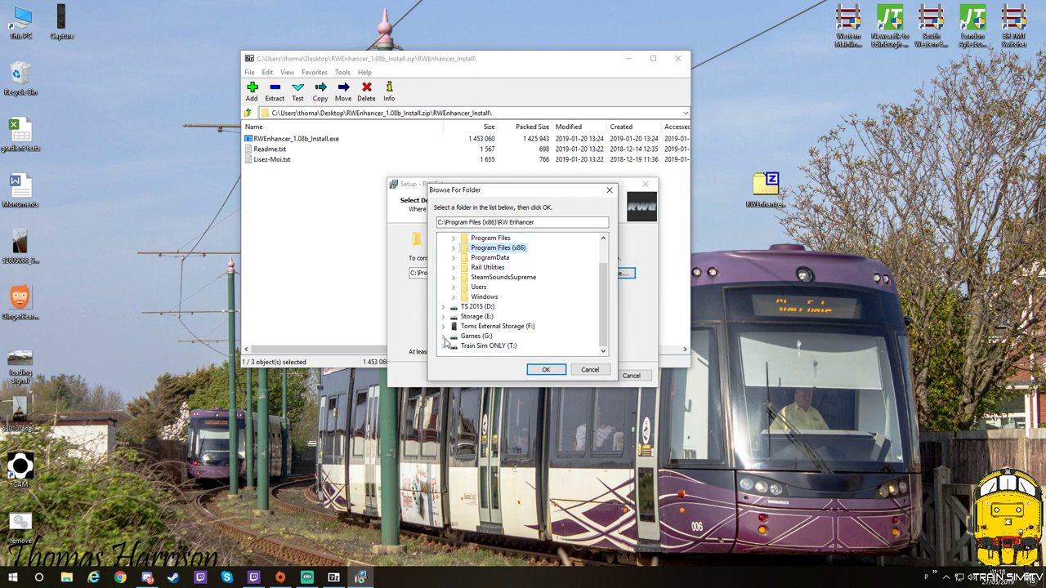
left_click(579, 373)
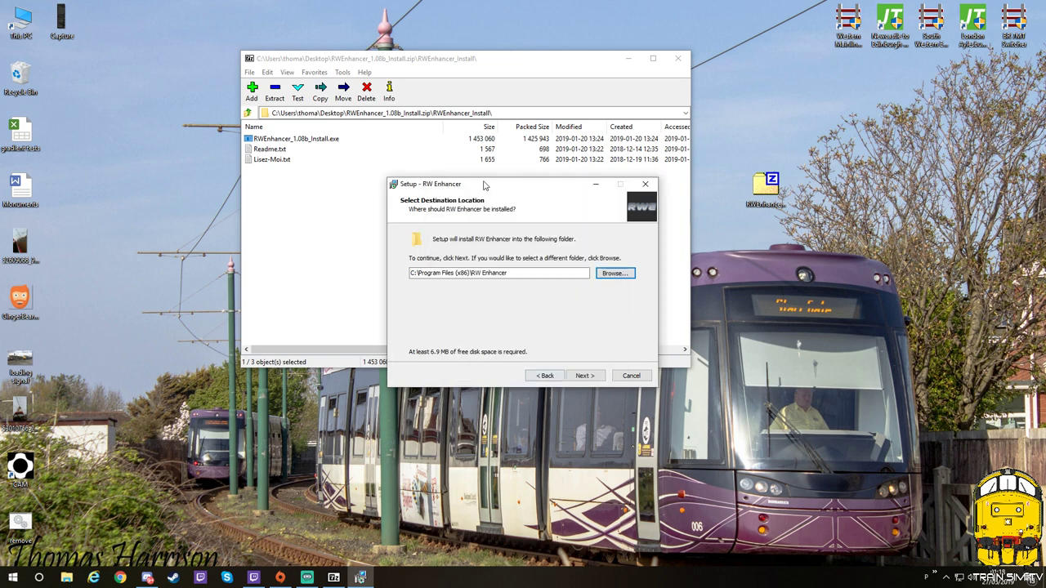
- Install RW Enhancer to the default folder and Start Menu with a desktop shortcut, then launch it
left_click(584, 375)
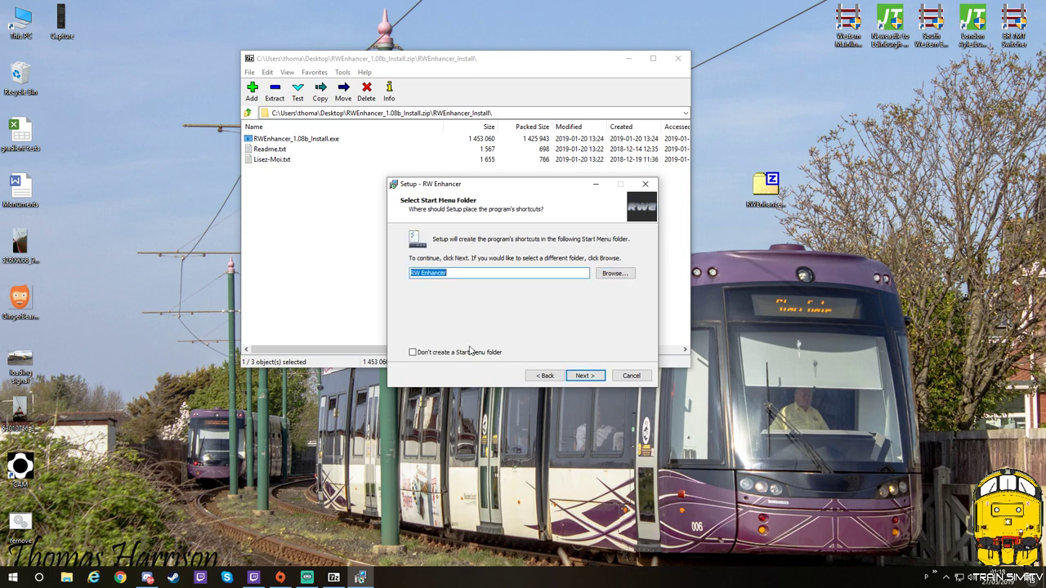
left_click(585, 375)
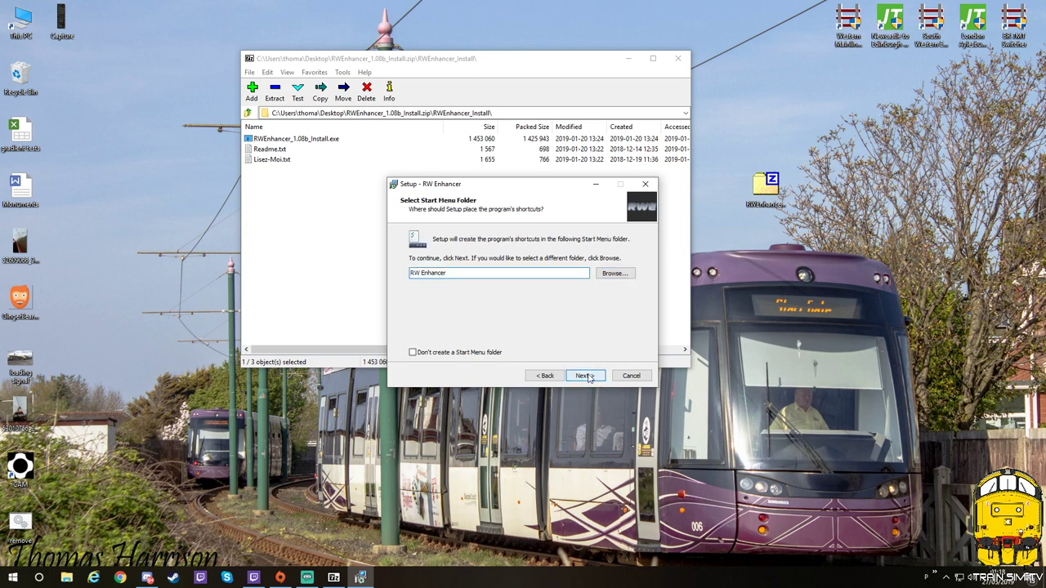
left_click(586, 376)
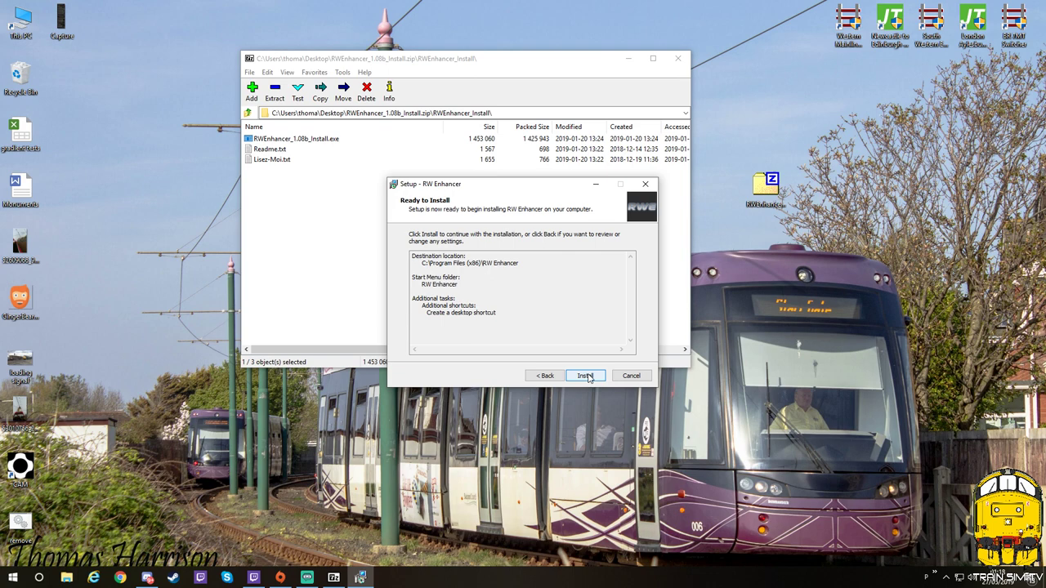
left_click(585, 376)
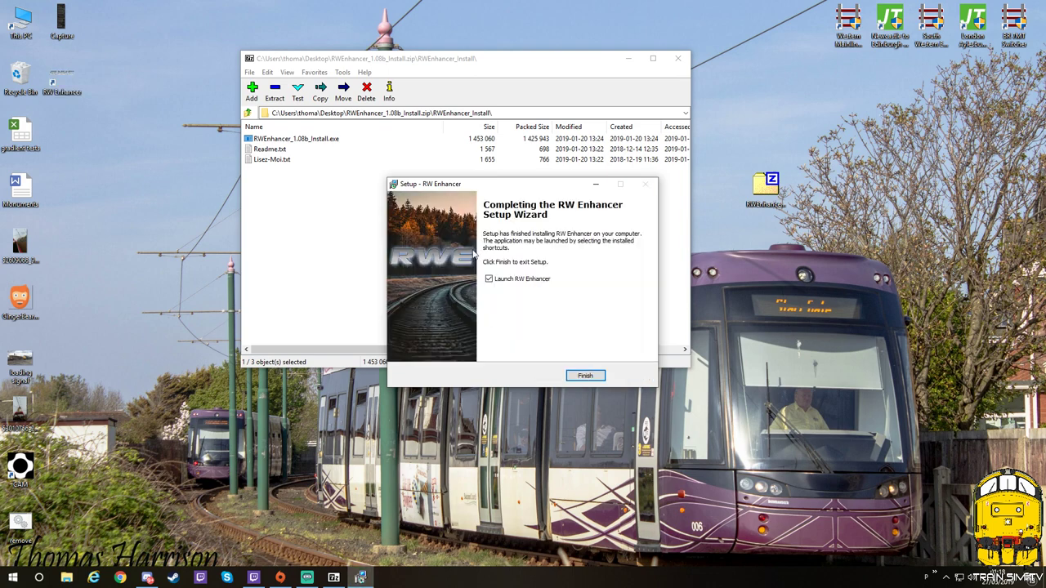
left_click_drag(70, 81, 805, 132)
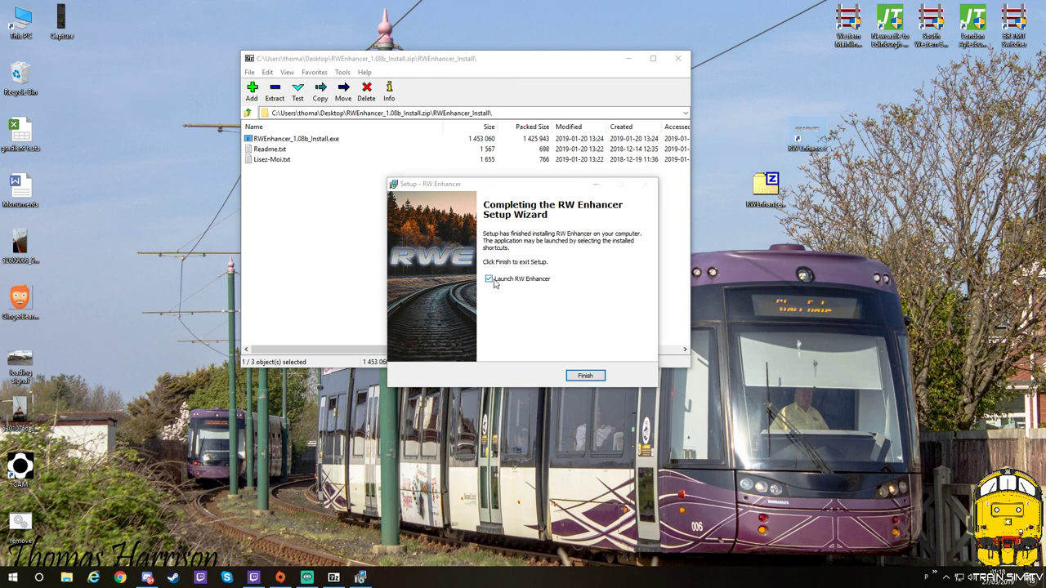
left_click(584, 376)
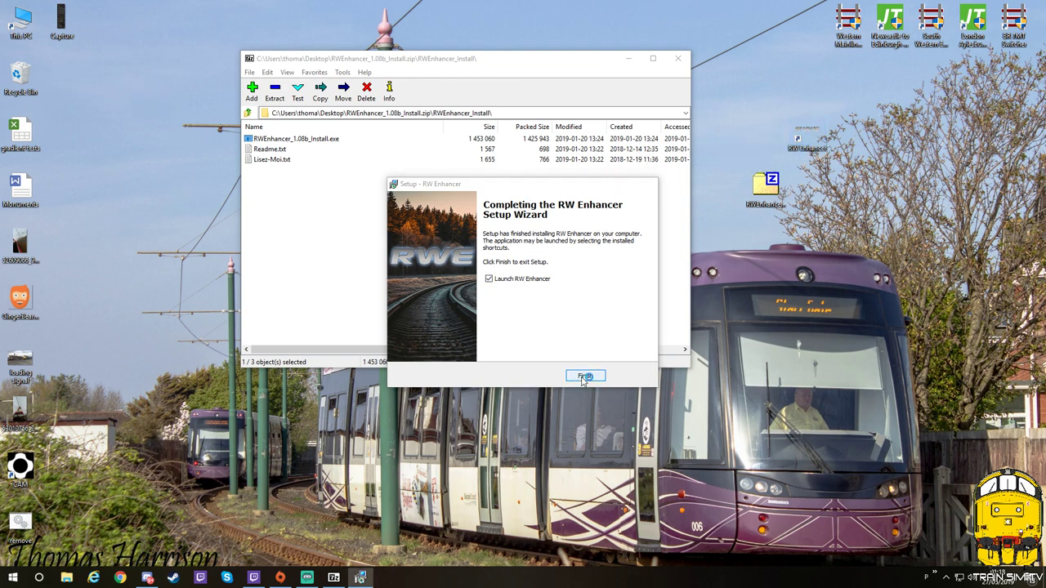
left_click_drag(499, 64, 507, 34)
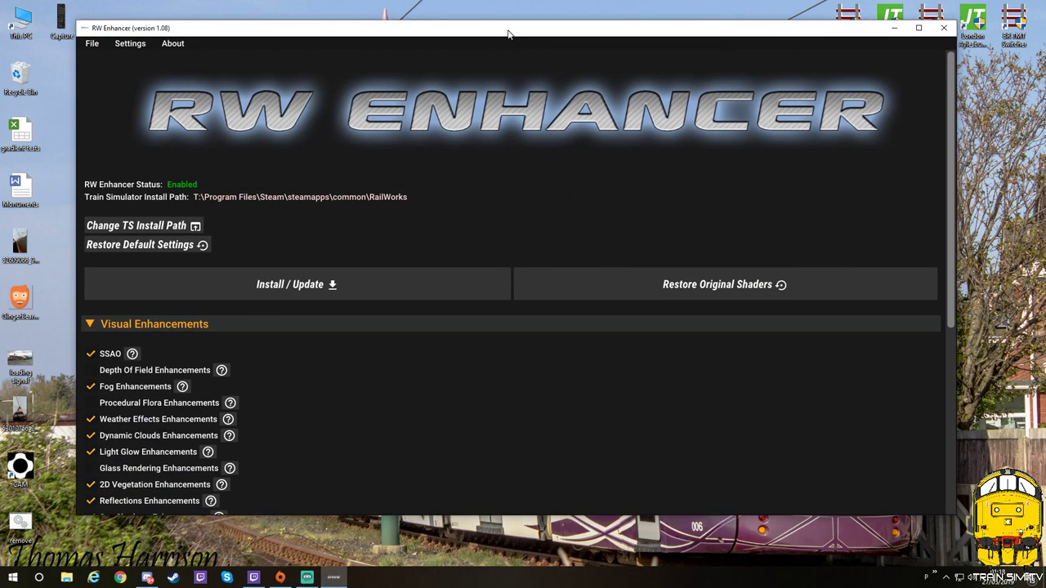
- Maximize RW Enhancer and check the status reads Enabled with the Train Simulator path shown
double_click(314, 28)
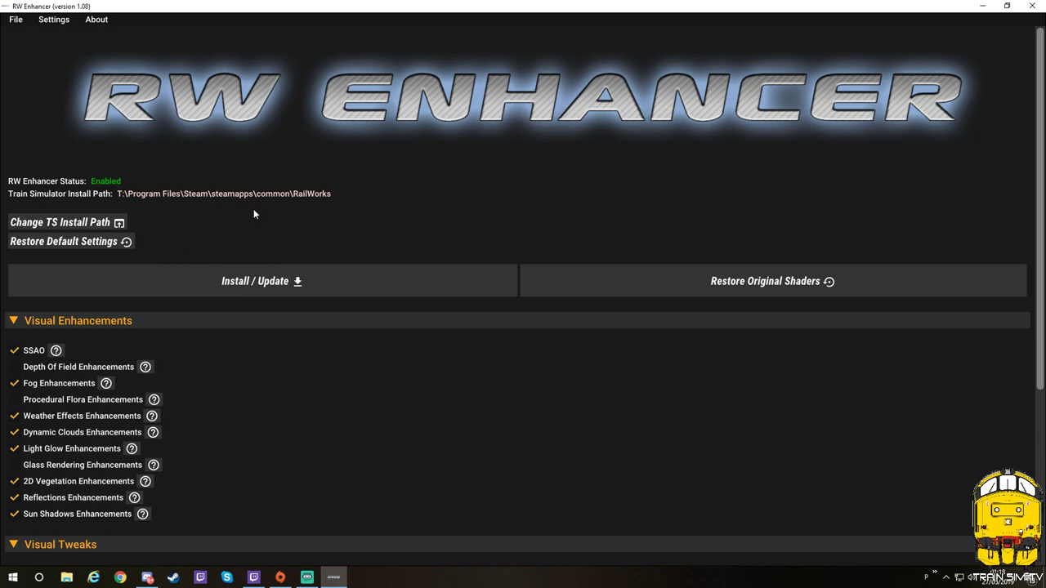
scroll(253, 209, "down", 4)
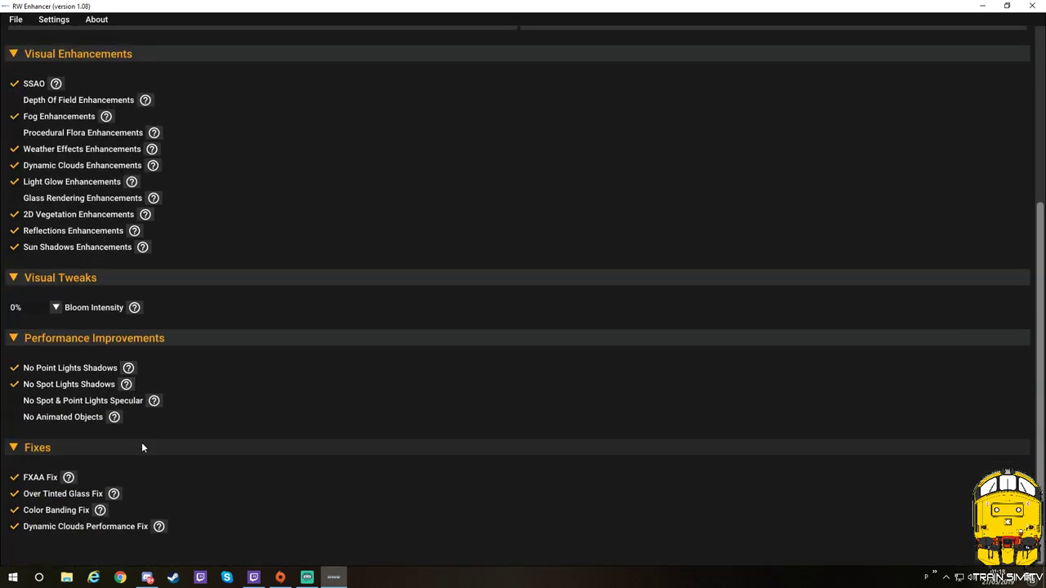
scroll(140, 425, "up", 3)
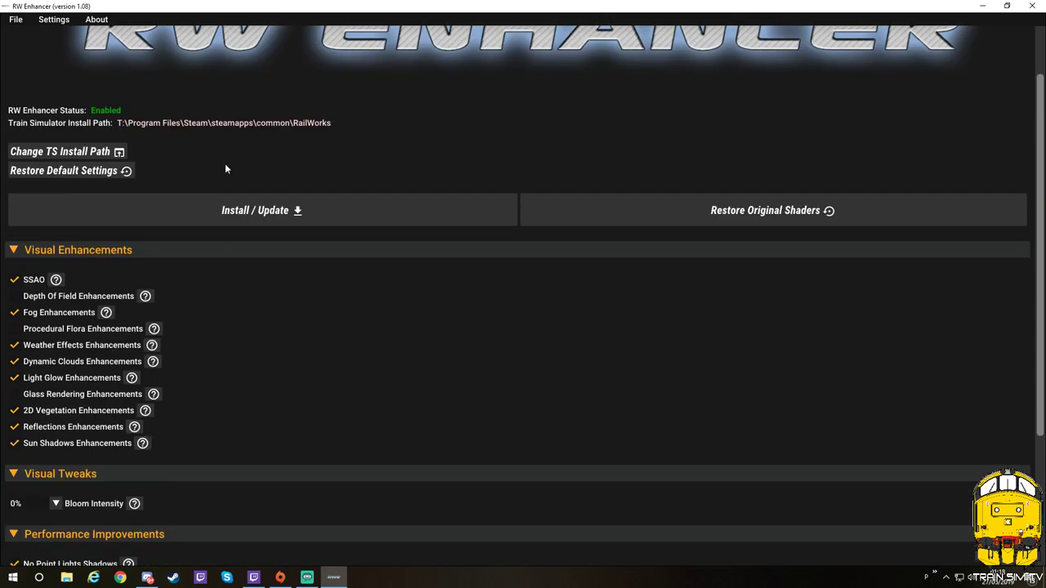
scroll(216, 143, "up", 1)
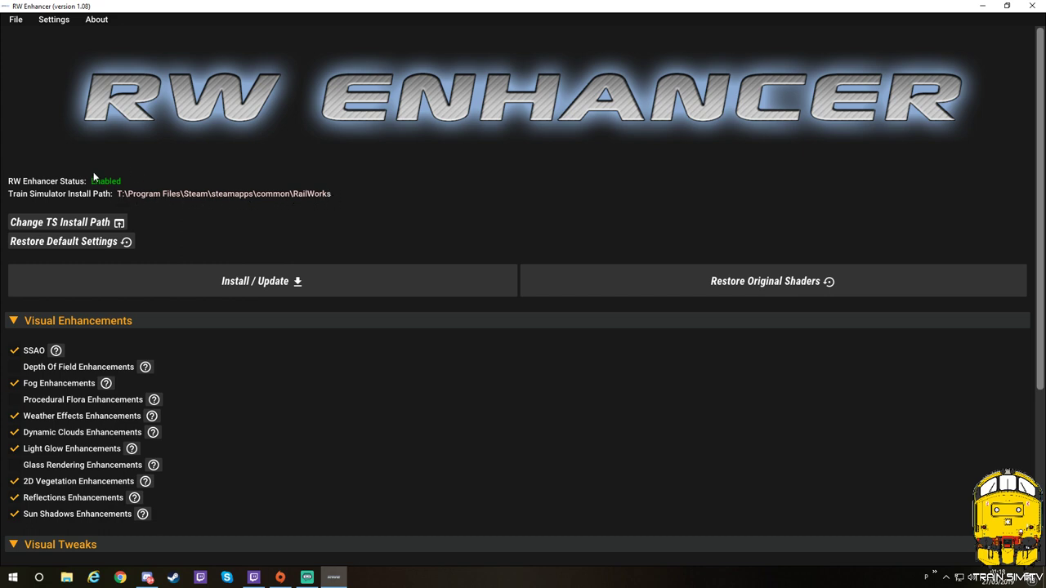
- Set the TS install path to T:\Program Files\Steam\steamapps\common\RailWorks via Change TS Install Path
left_click(49, 224)
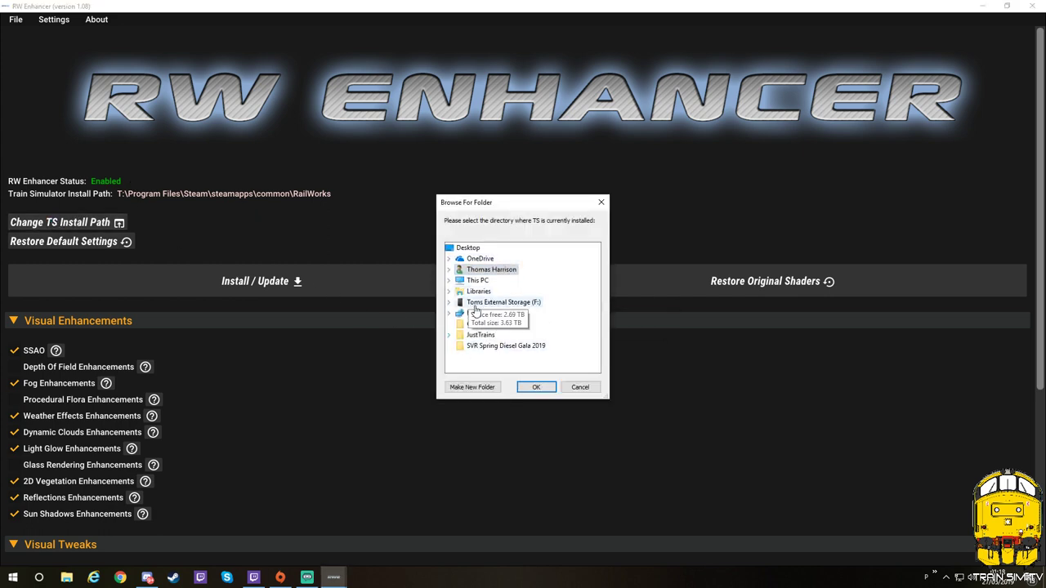
left_click(449, 280)
scroll(495, 294, "down", 3)
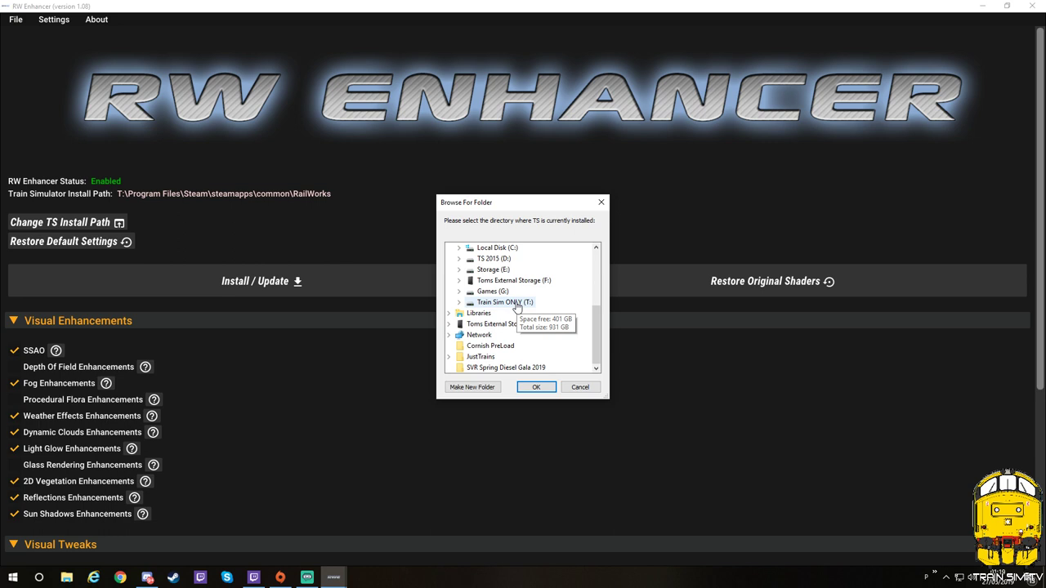
left_click(458, 303)
scroll(490, 317, "down", 2)
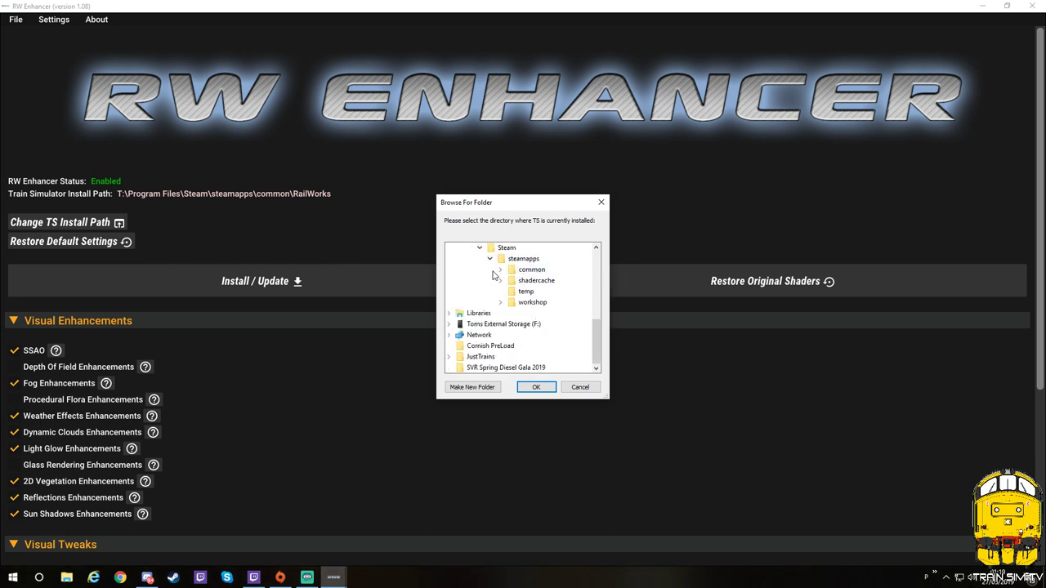
scroll(500, 303, "up", 3)
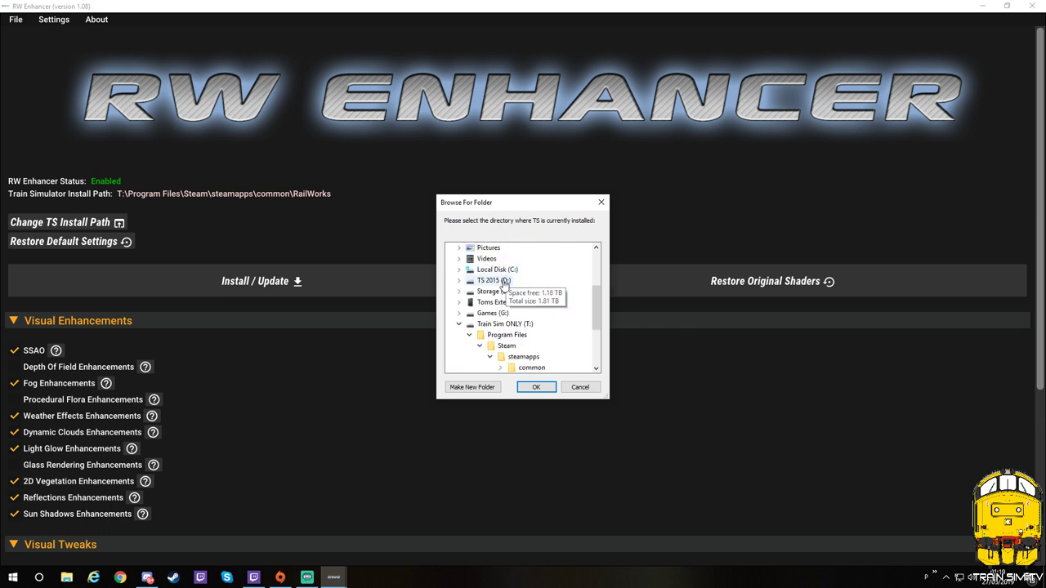
scroll(498, 299, "down", 2)
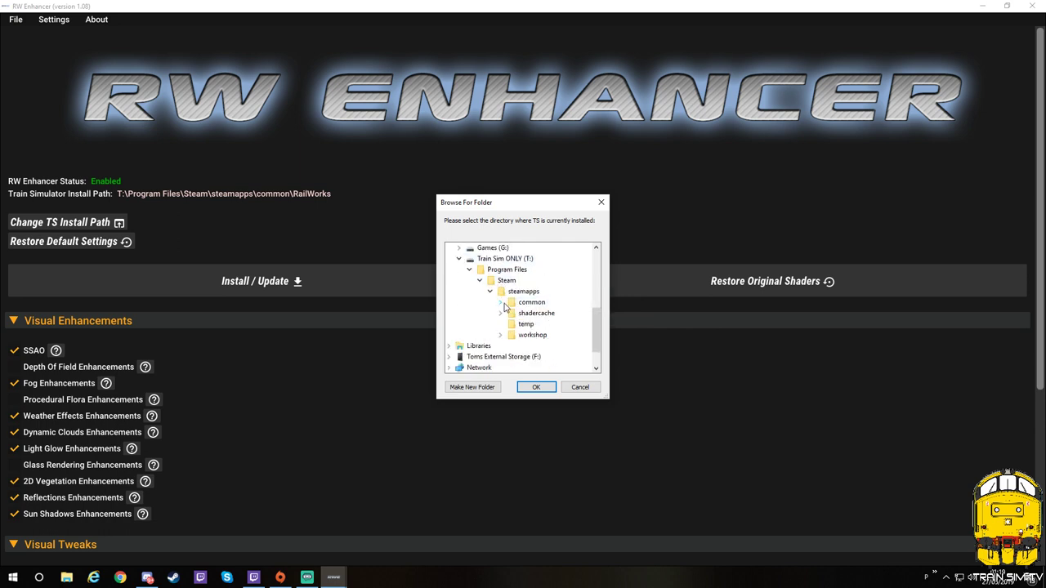
left_click(501, 302)
scroll(543, 294, "down", 2)
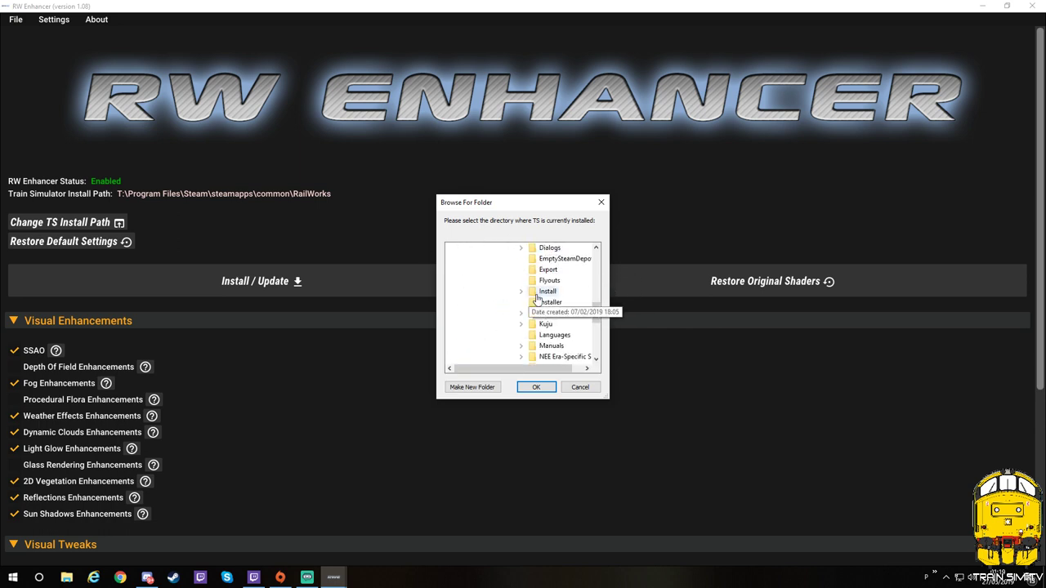
scroll(538, 299, "up", 6)
scroll(538, 299, "down", 2)
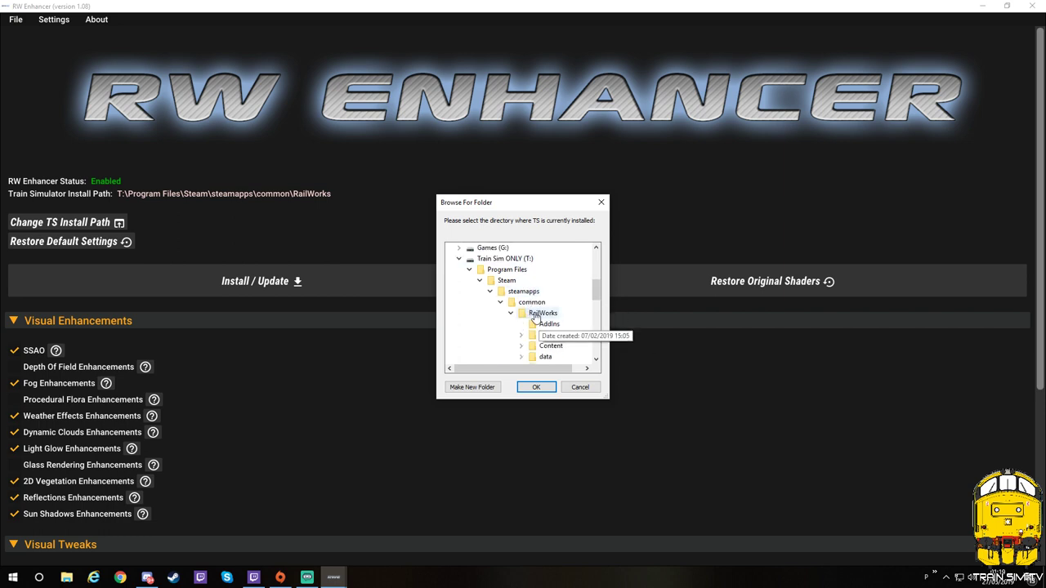
left_click(540, 315)
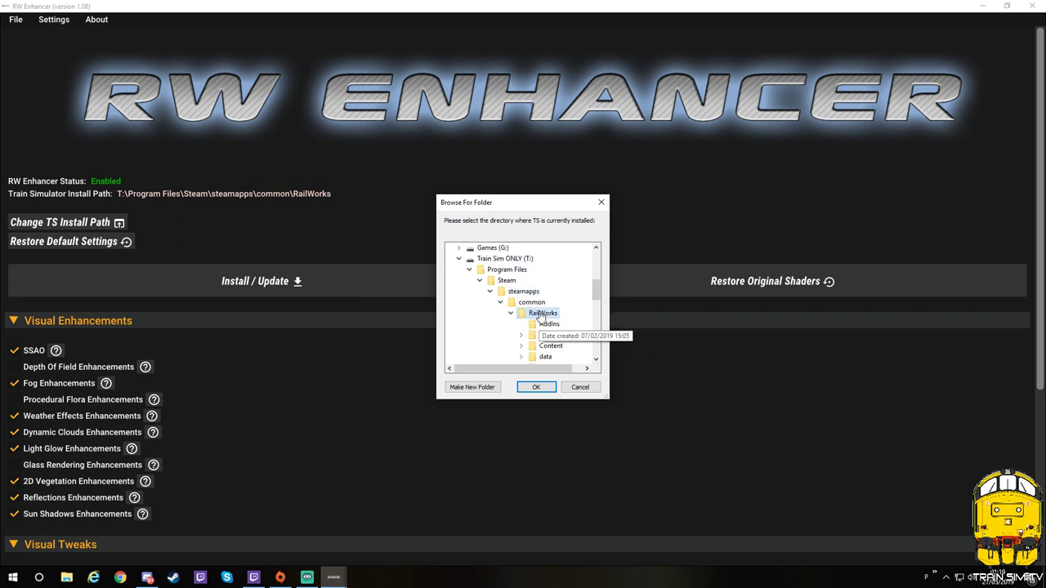
left_click(537, 387)
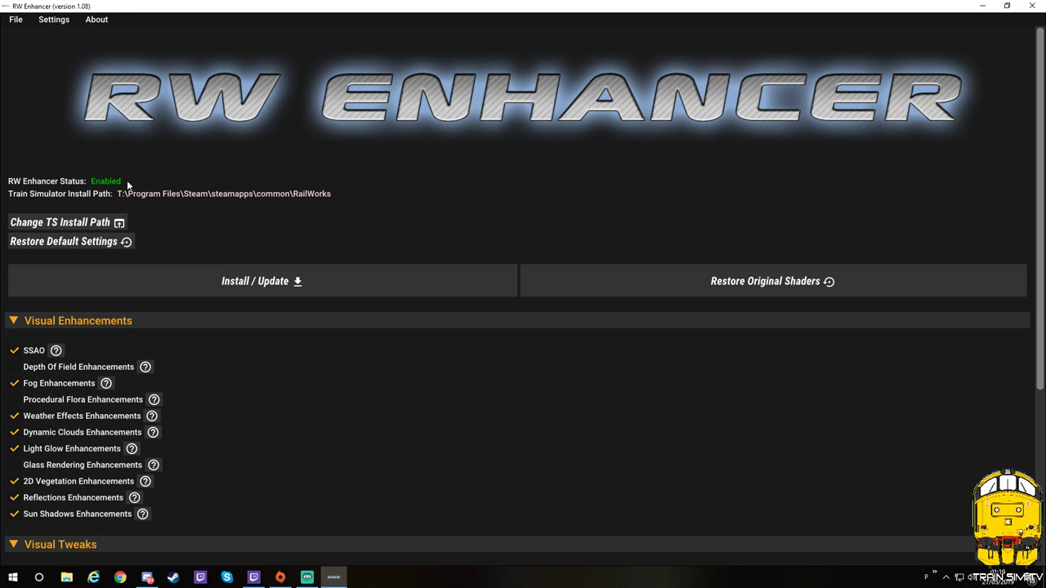
scroll(116, 401, "down", 5)
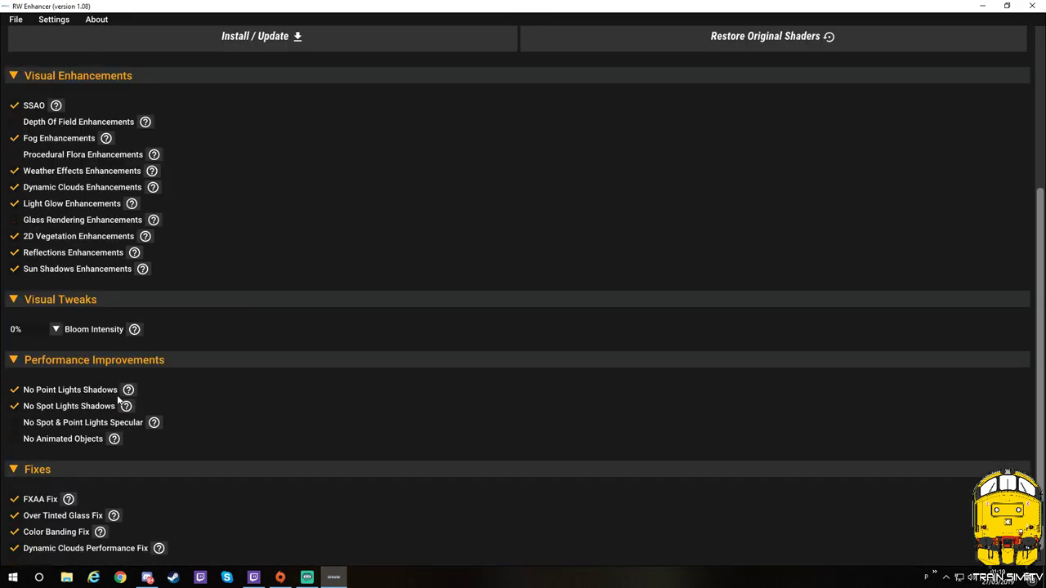
double_click(242, 5)
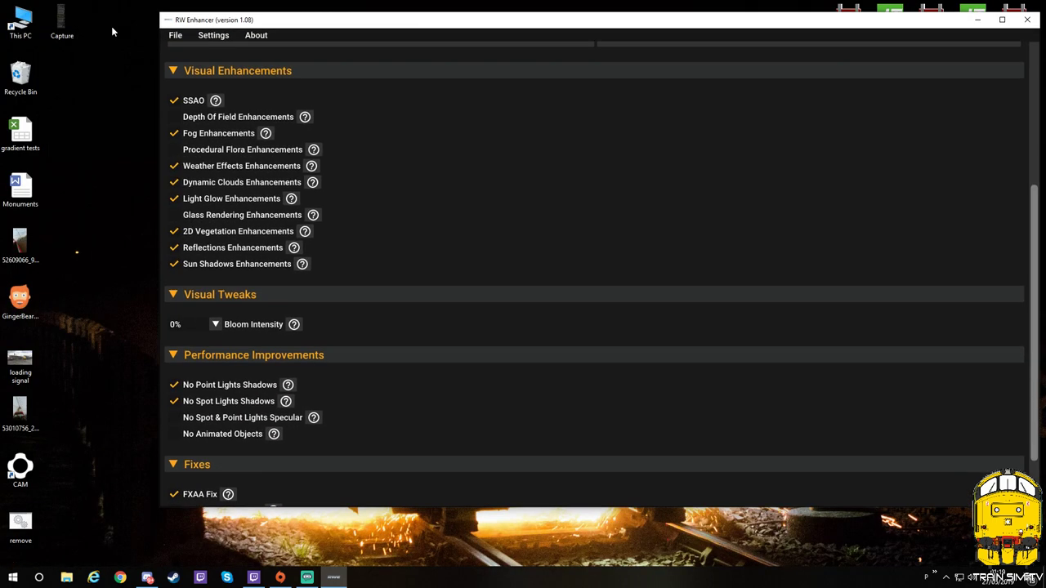
double_click(61, 21)
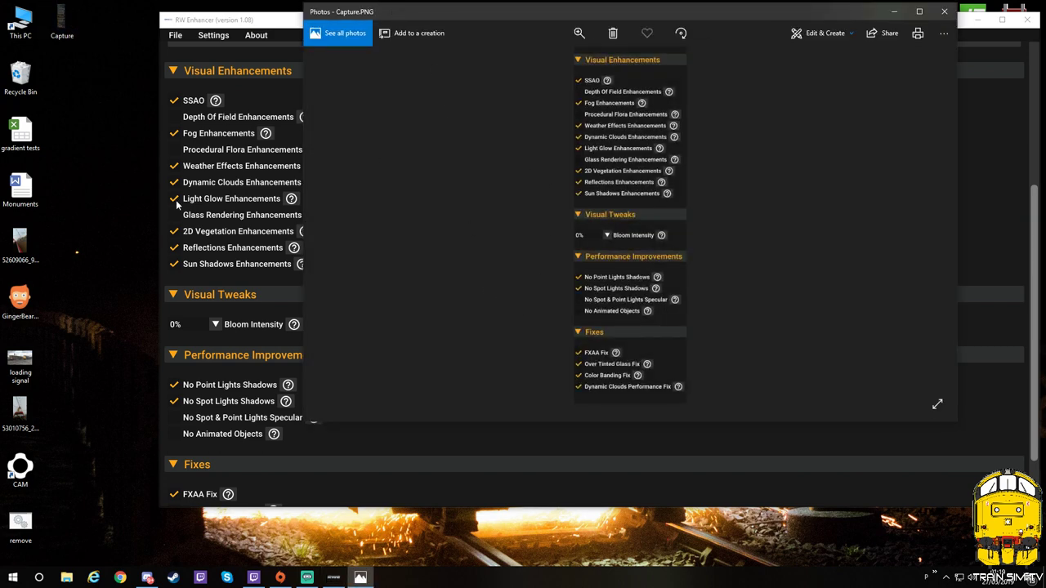
left_click(943, 12)
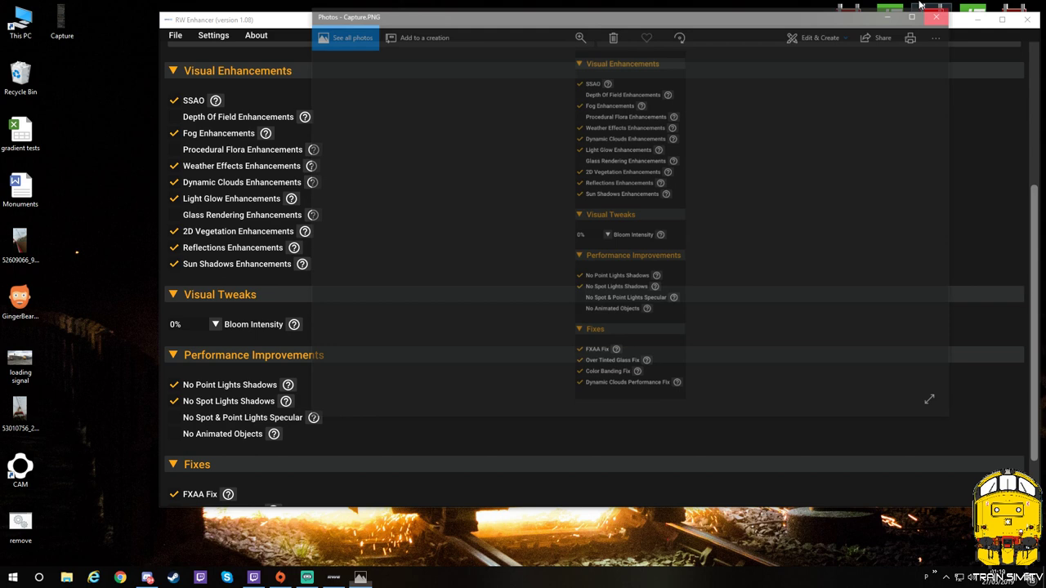
double_click(431, 38)
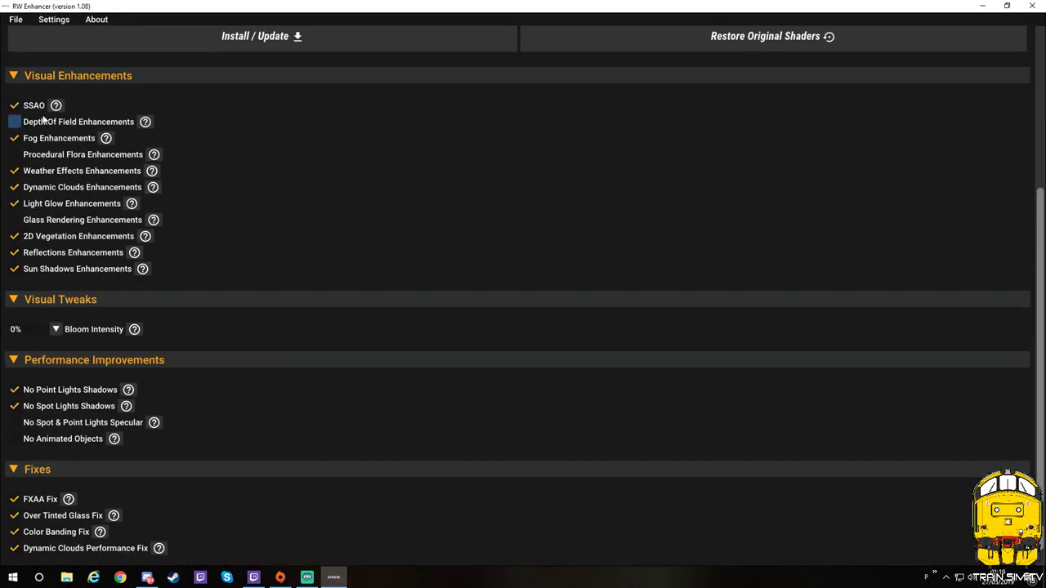
scroll(116, 199, "down", 1)
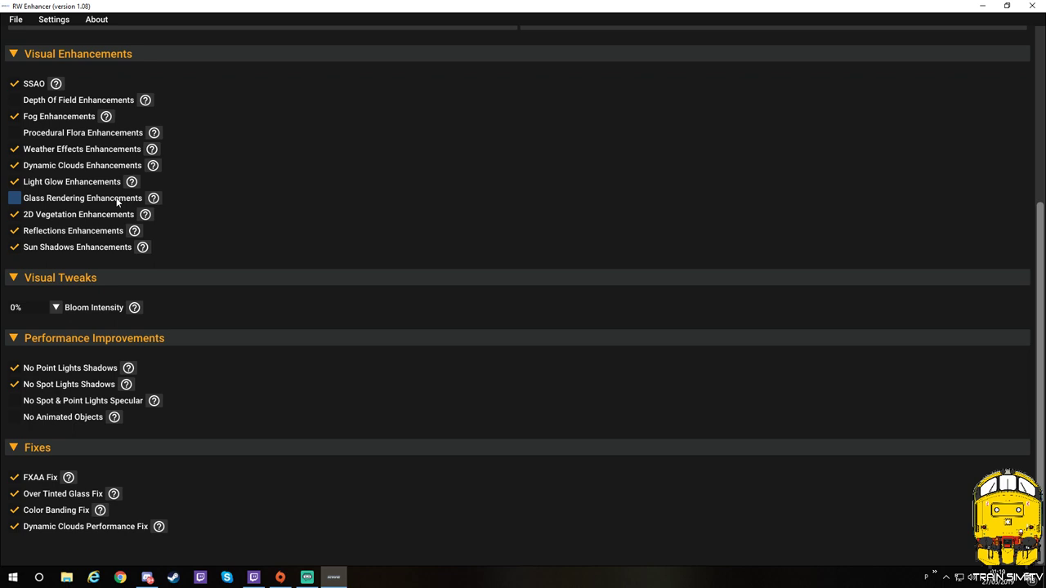
scroll(110, 200, "up", 2)
scroll(106, 199, "down", 1)
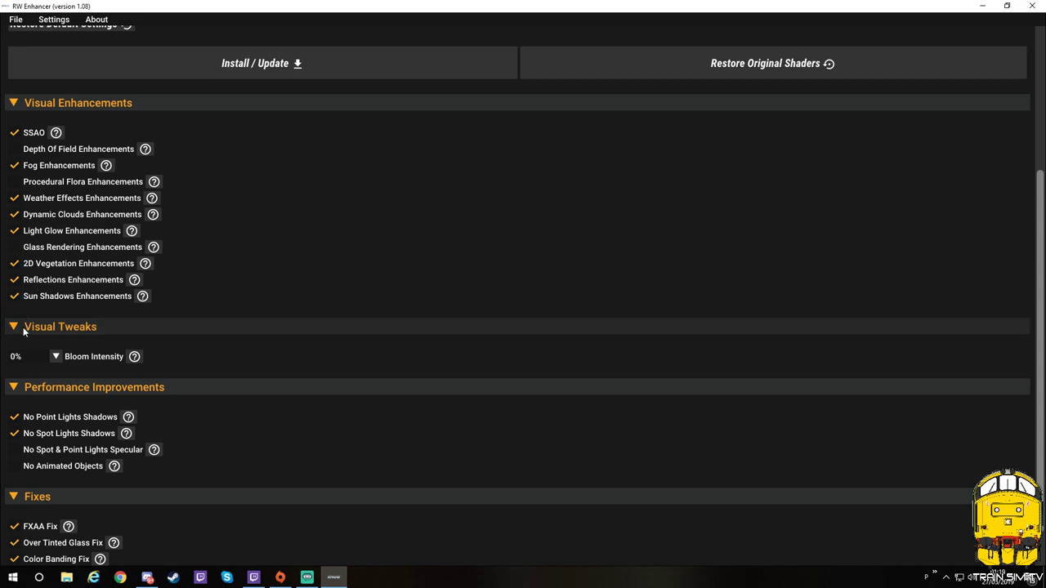
scroll(58, 360, "down", 1)
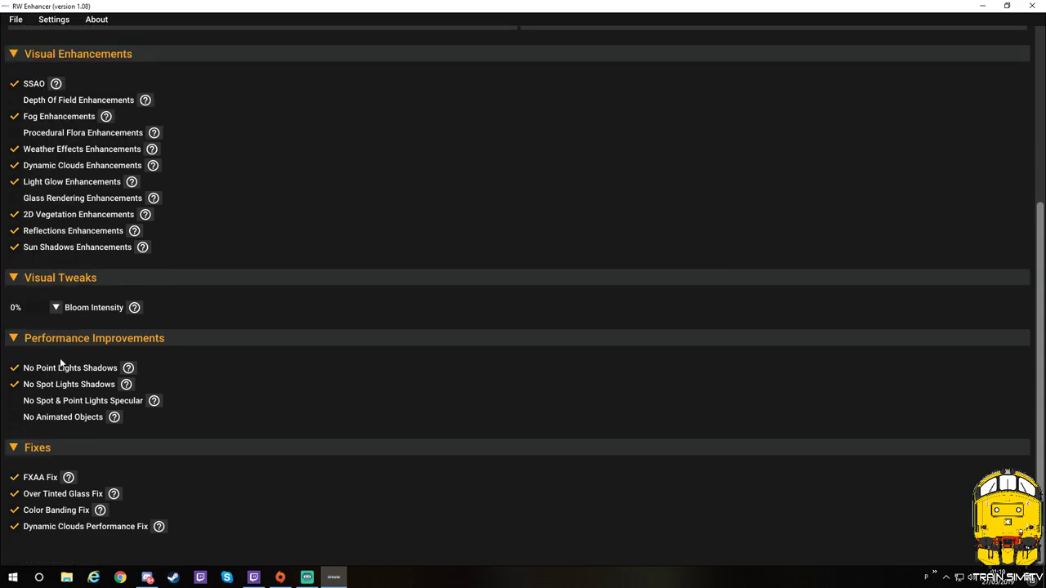
scroll(68, 331, "up", 4)
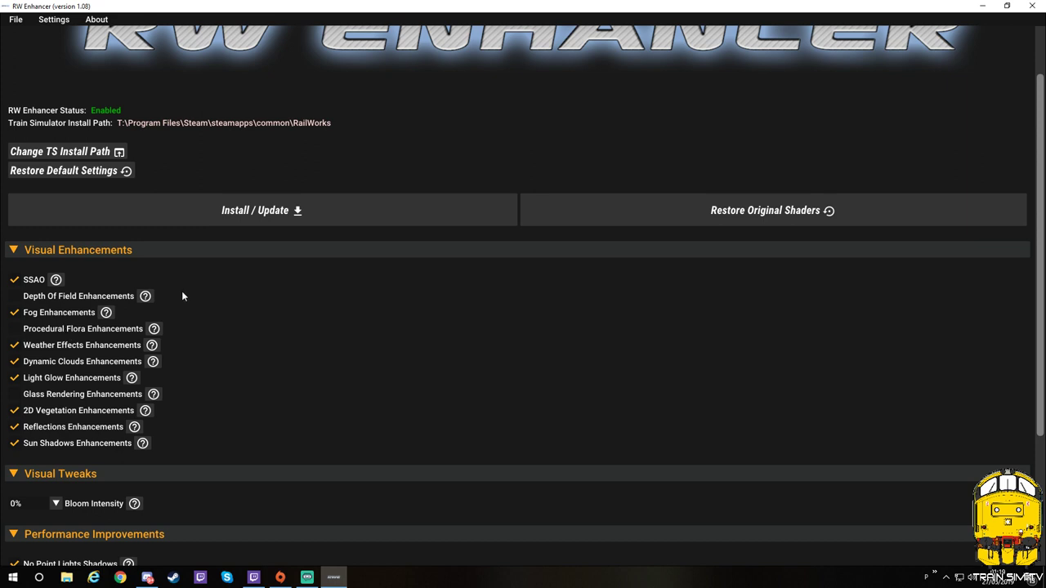
- Install the enhanced shaders with Install / Update and close the Shaders Installation Status message
left_click(255, 213)
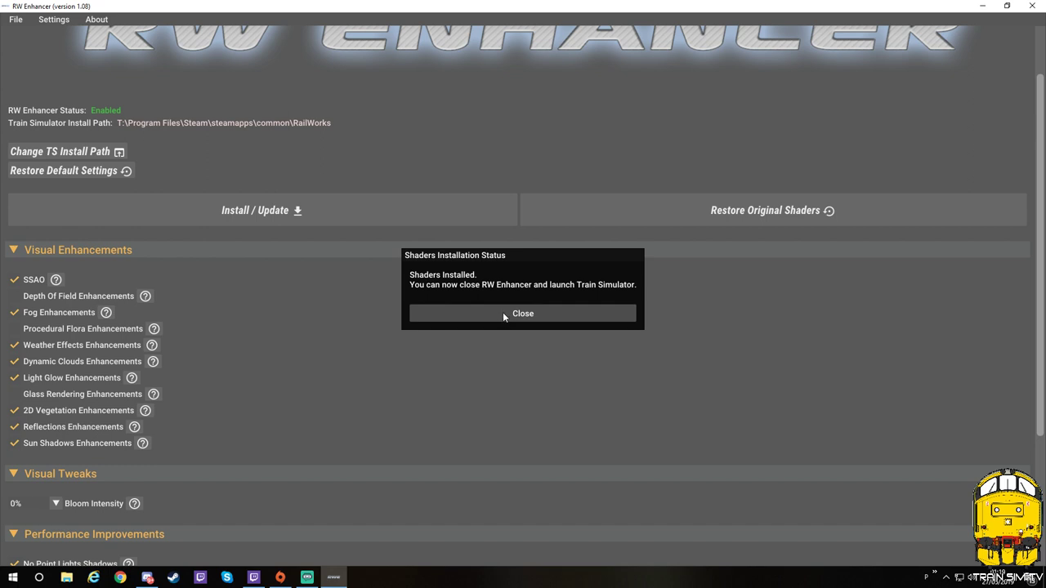
left_click(531, 314)
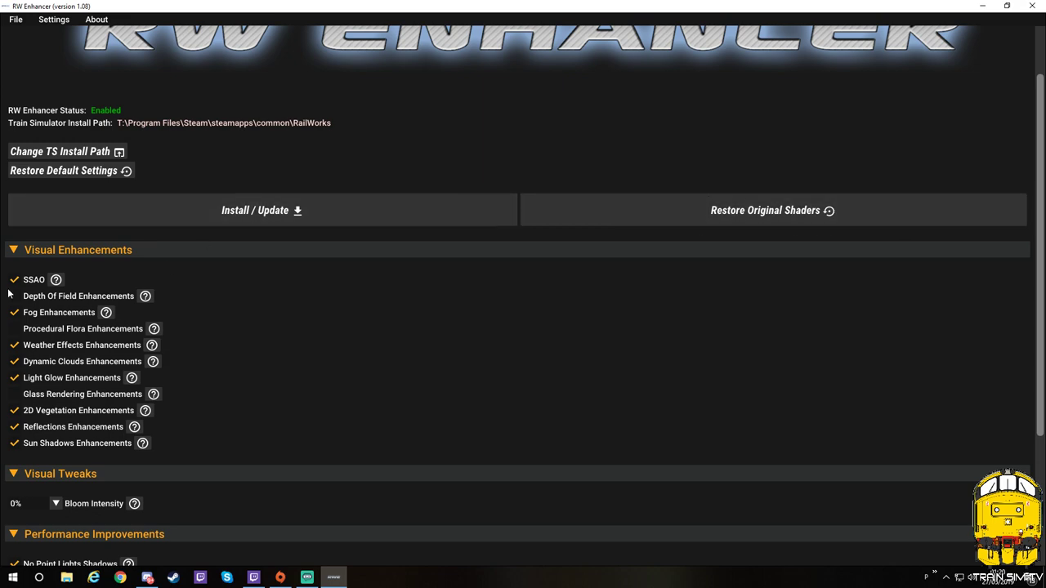
- Exit RW Enhancer to return to the Windows desktop
scroll(400, 290, "down", 1)
scroll(509, 359, "up", 3)
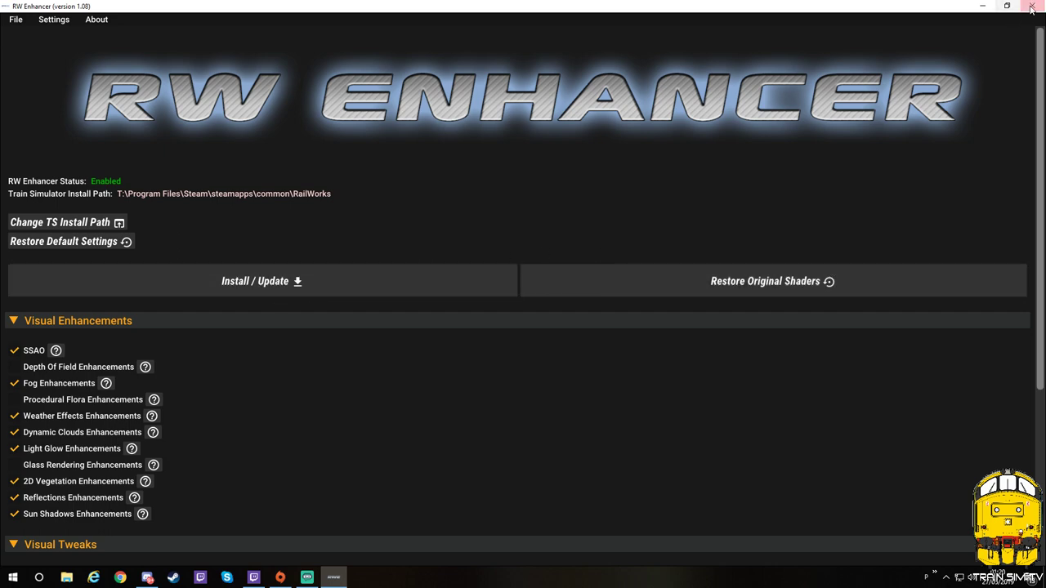
left_click(981, 6)
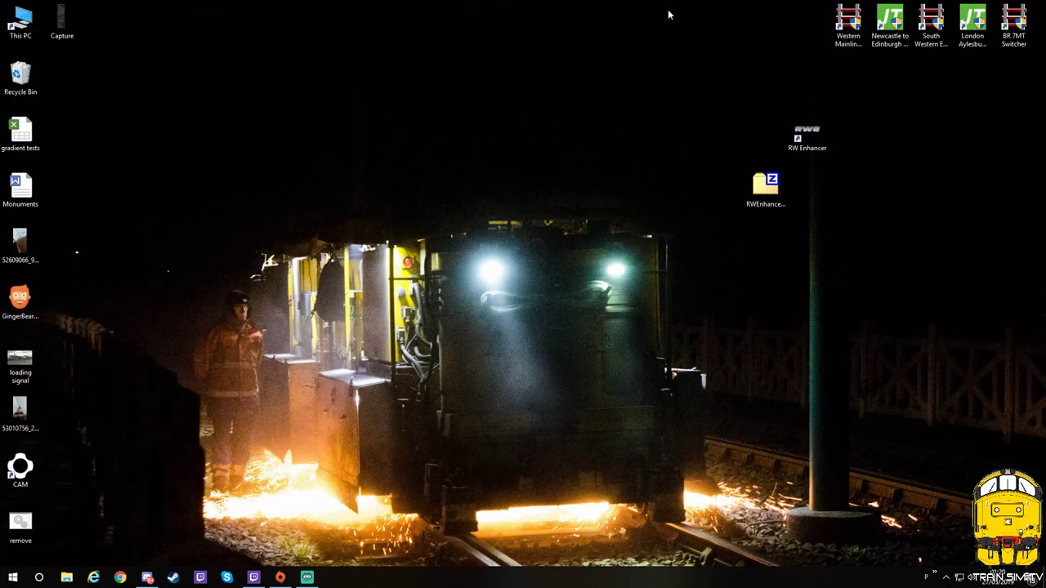